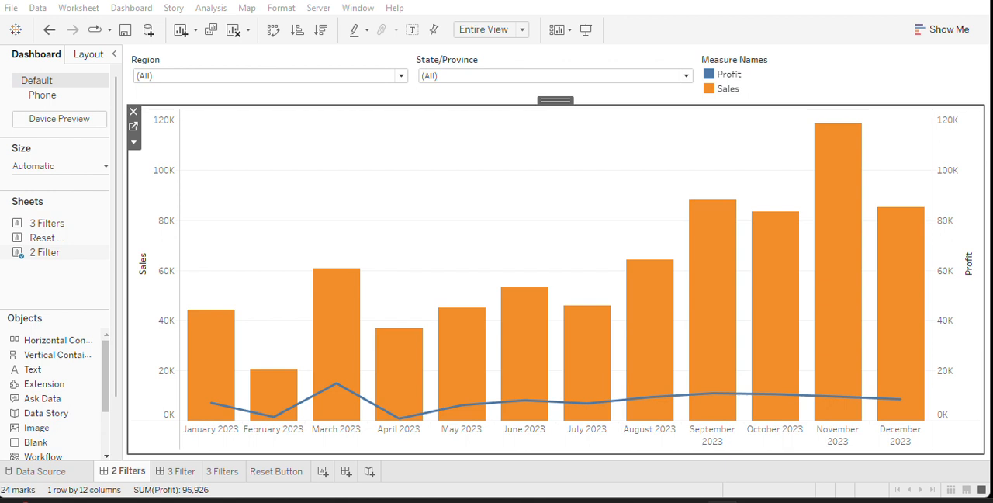
Filter the 2 Filters dashboard's Region to Central only.
left_click(209, 80)
left_click(144, 90)
left_click(145, 104)
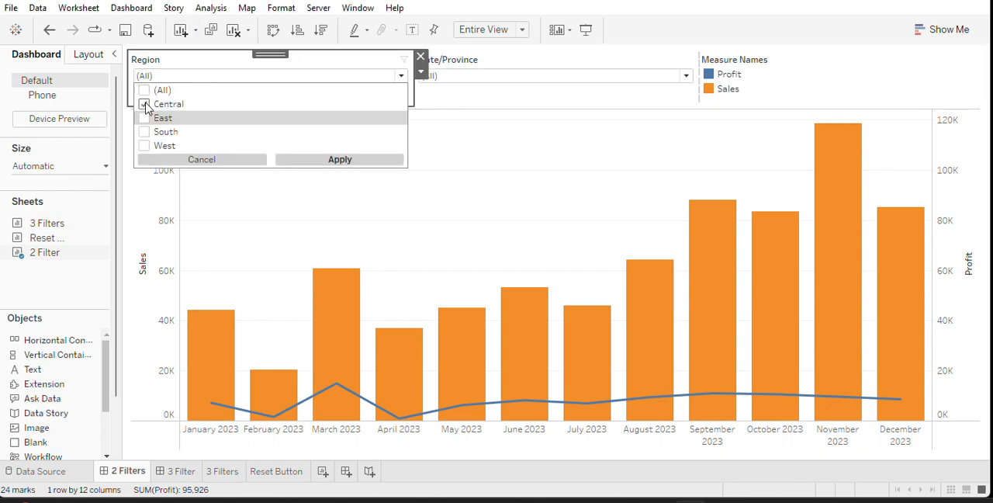
left_click(314, 160)
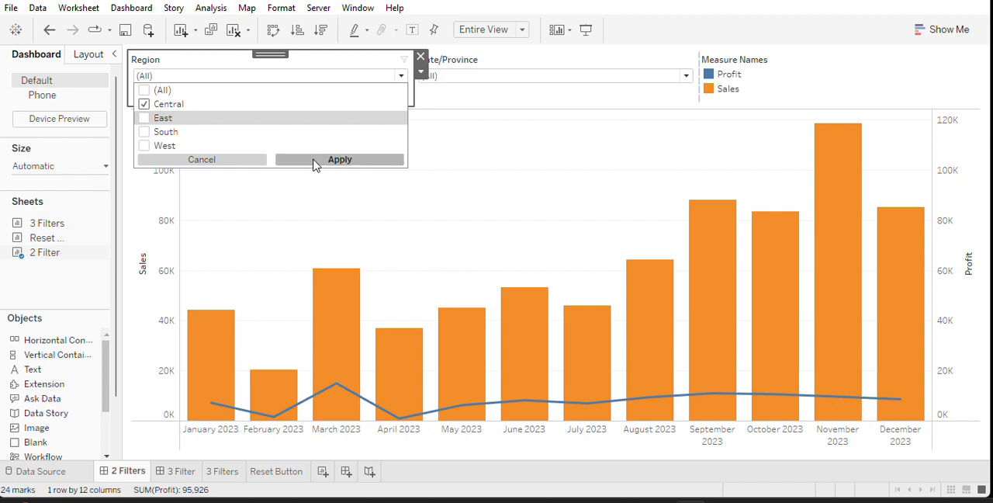
Filter State/Province to Alabama only on the 2 Filters dashboard.
left_click(532, 63)
left_click(533, 64)
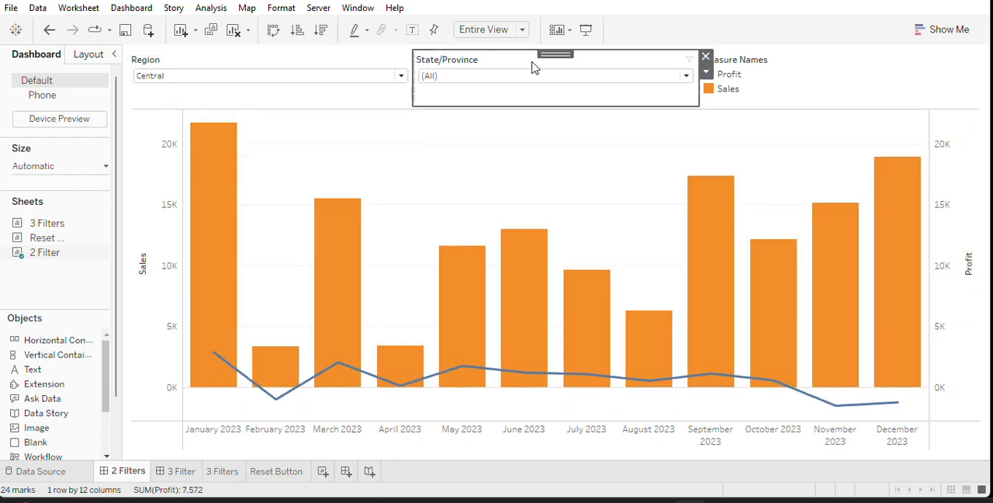
left_click(688, 77)
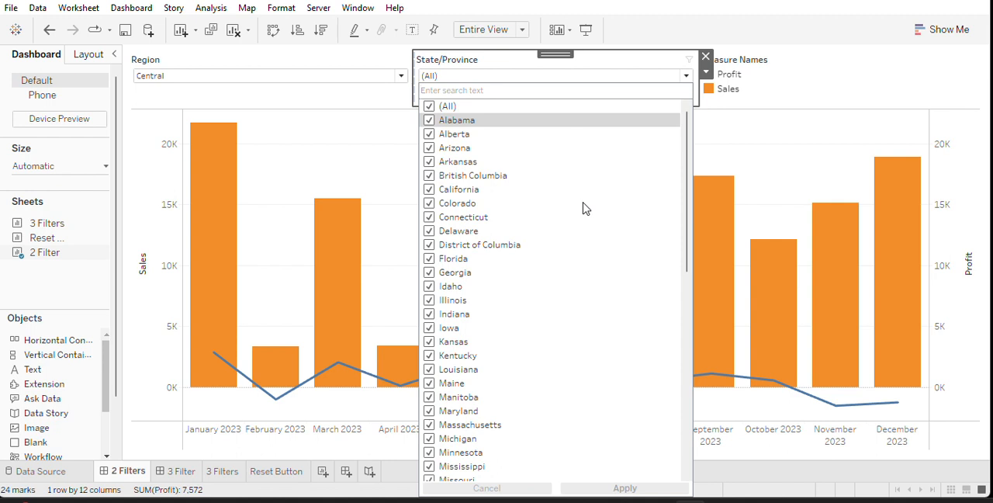
left_click(429, 106)
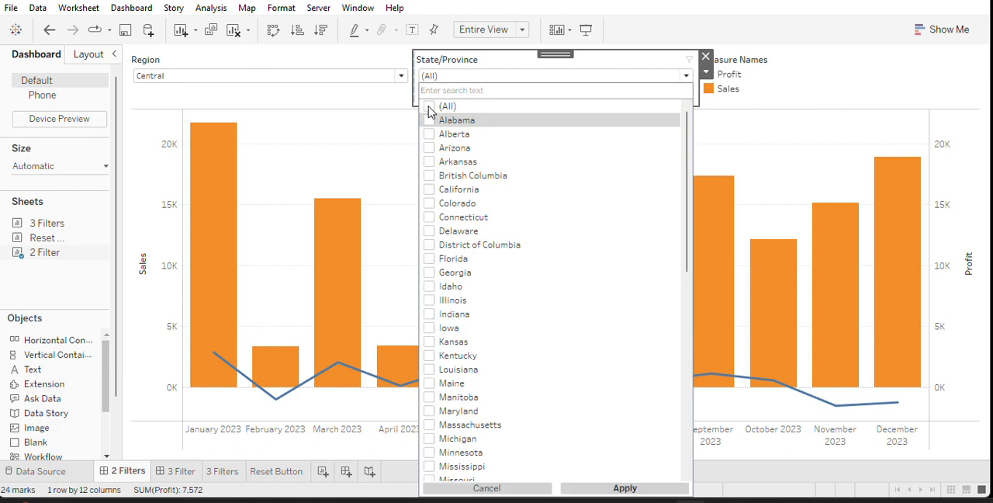
left_click(429, 120)
left_click(642, 490)
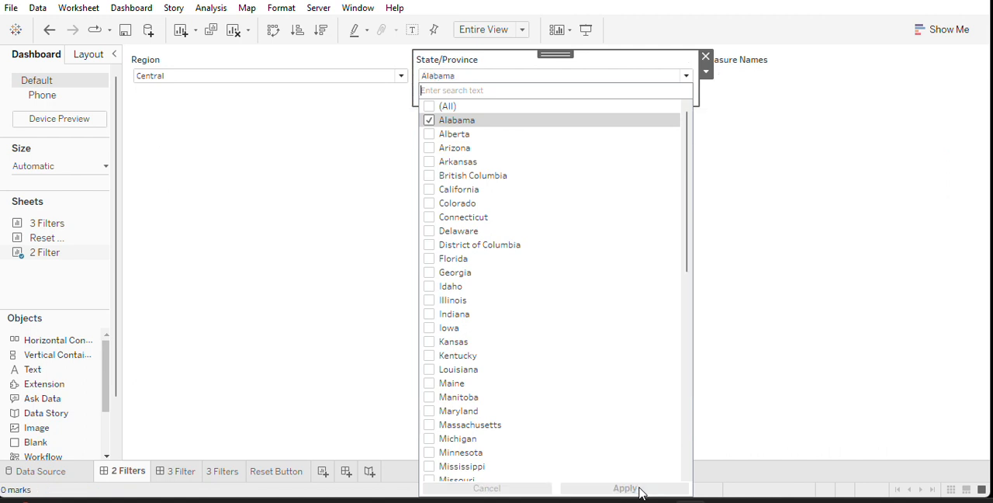
left_click(846, 70)
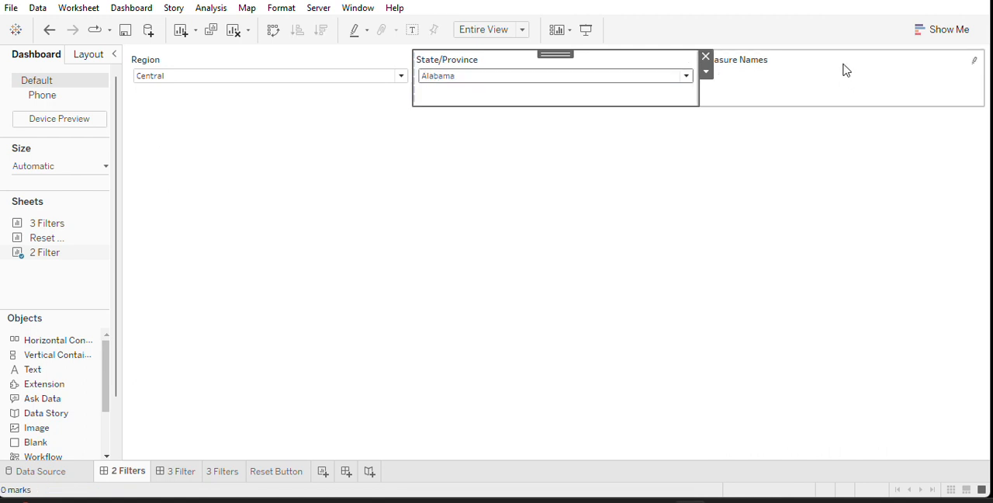
Restore the State/Province filter on the 2 Filters dashboard to all values.
left_click(686, 77)
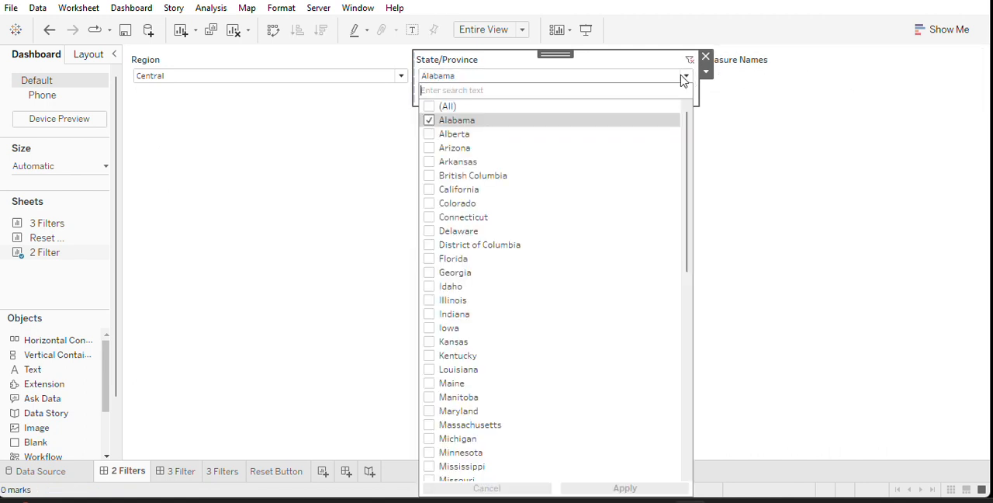
left_click(428, 107)
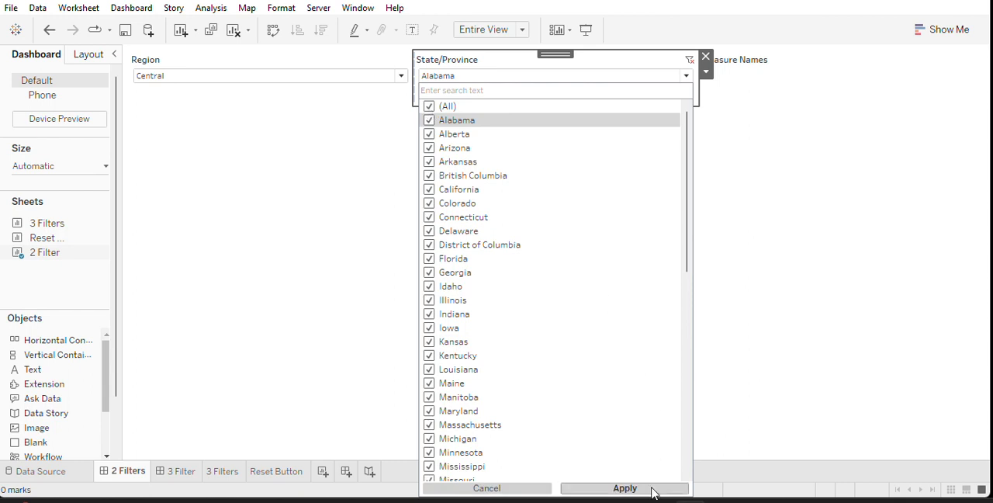
left_click(625, 488)
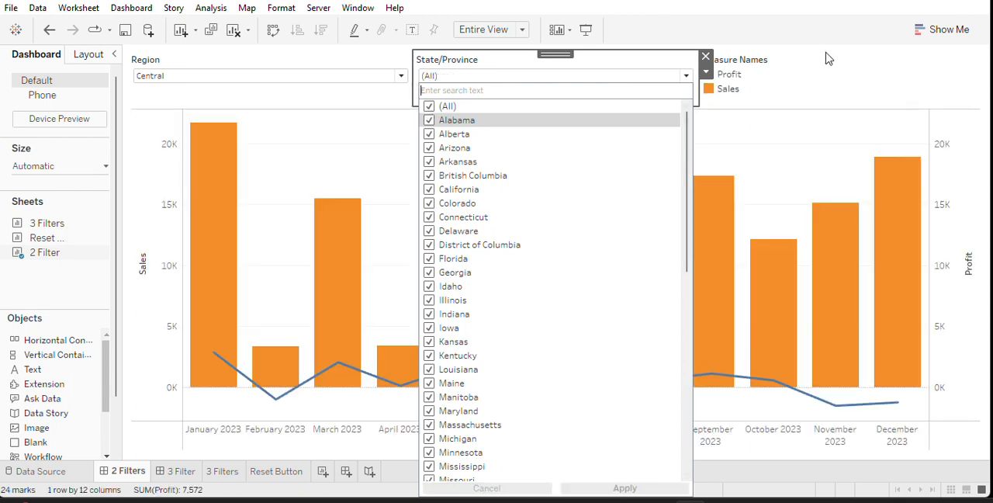
left_click(825, 60)
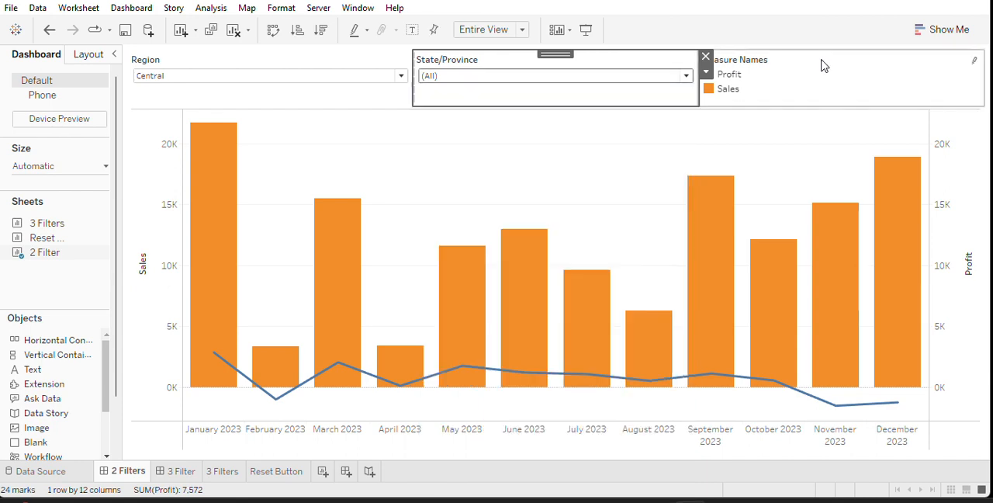
Set the State/Province filter to show Only Relevant Values and check its list of available states.
right_click(482, 64)
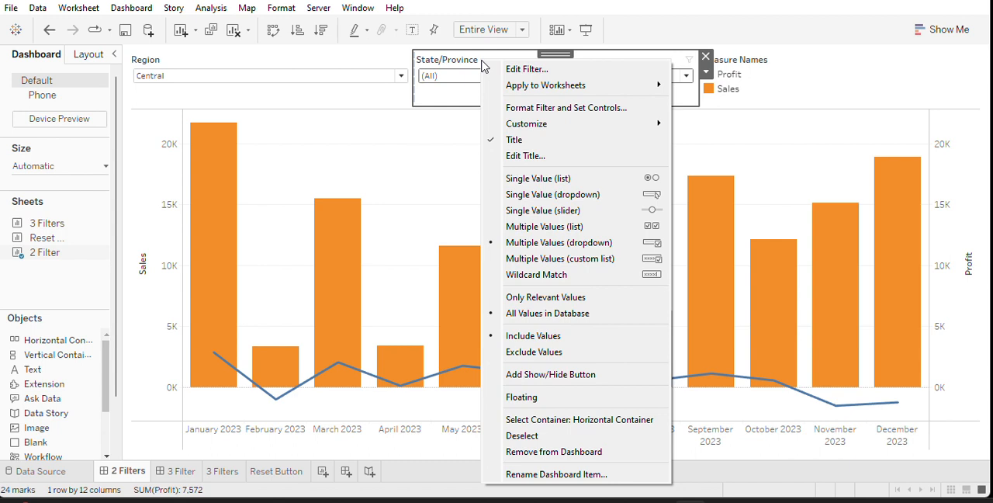
left_click(565, 301)
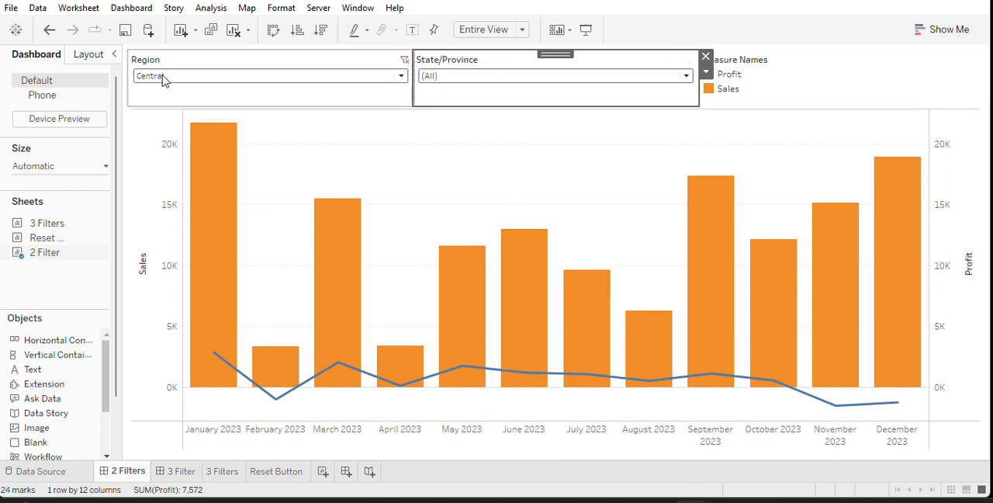
left_click(483, 76)
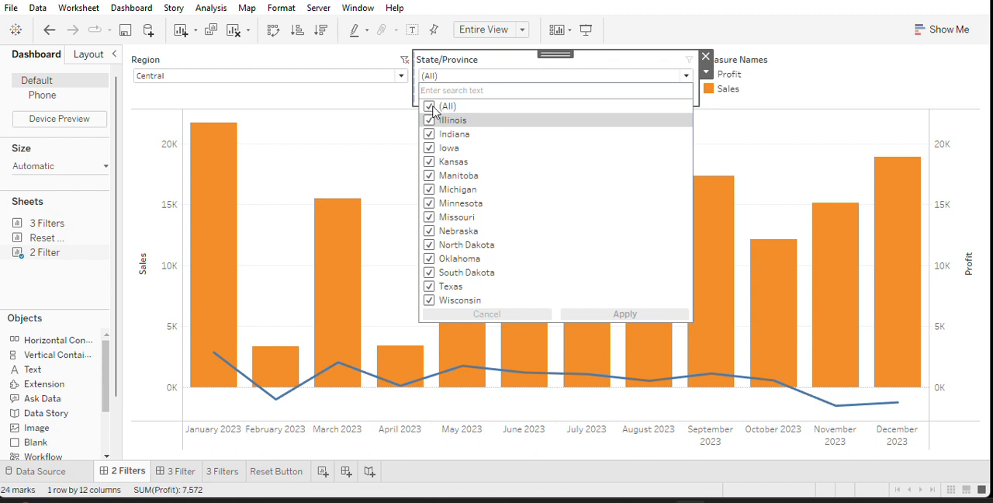
left_click(841, 76)
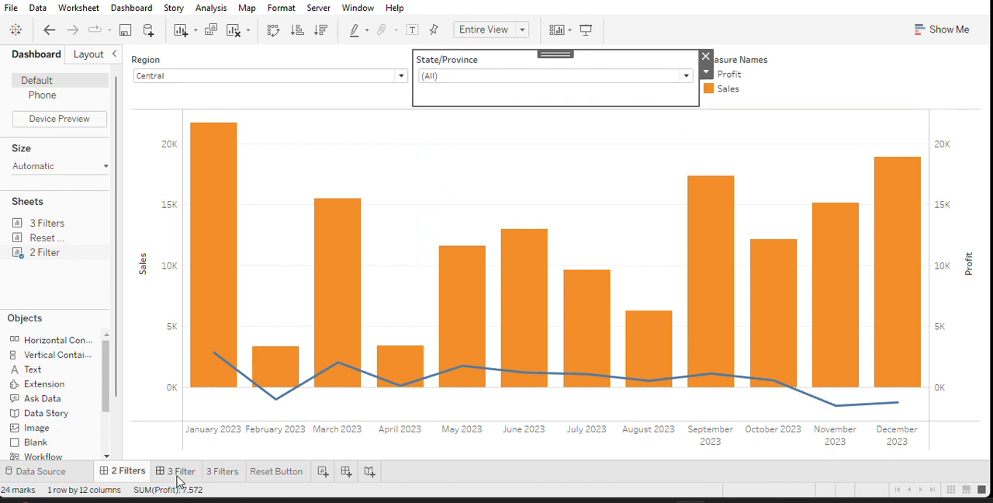
Look at the 3 Filter dashboard, and on the 3 Filters worksheet add the Region filter to context.
mouse_move(178, 481)
left_click(178, 472)
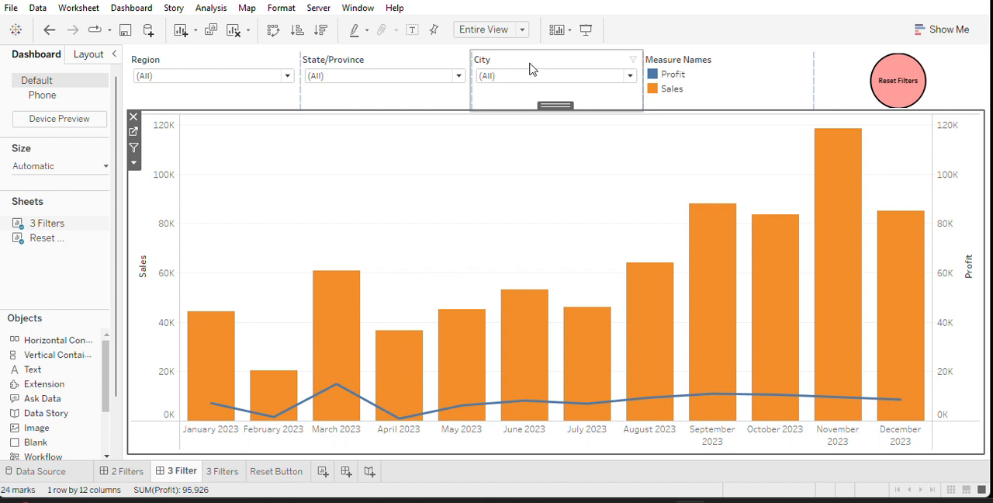
left_click(220, 472)
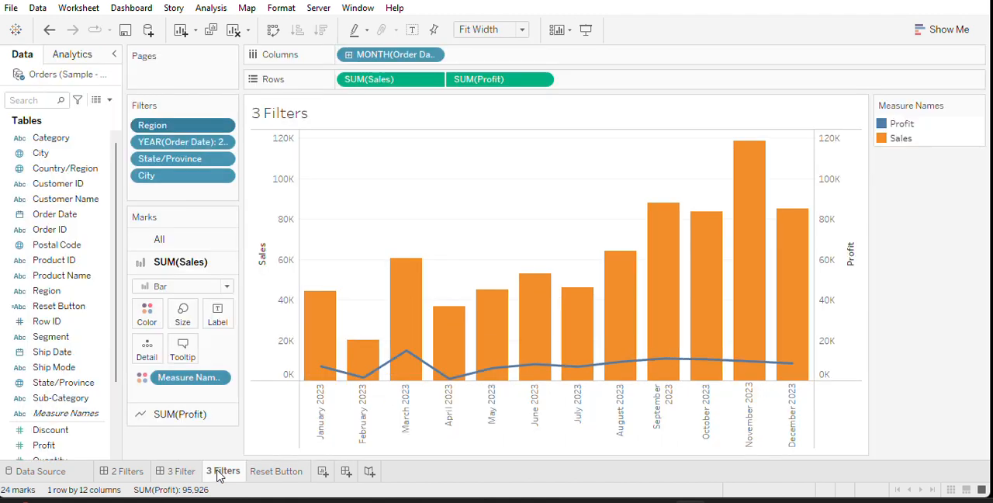
right_click(164, 129)
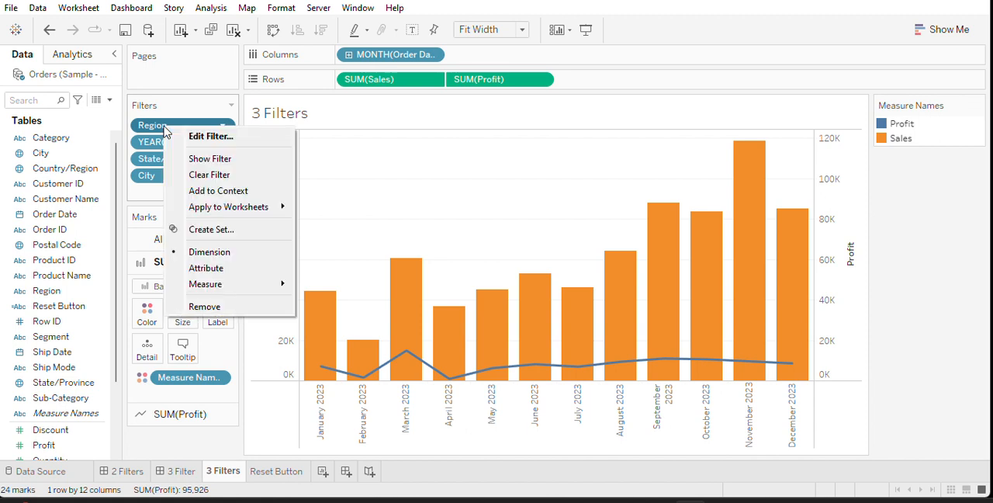
left_click(235, 193)
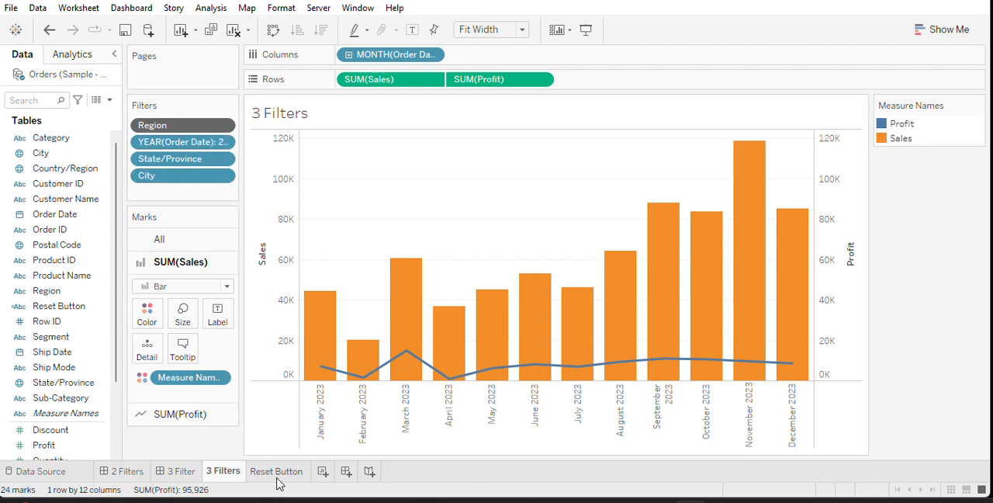
On the 3 Filter dashboard, set the State/Province filter to show All Values in Context.
left_click(188, 474)
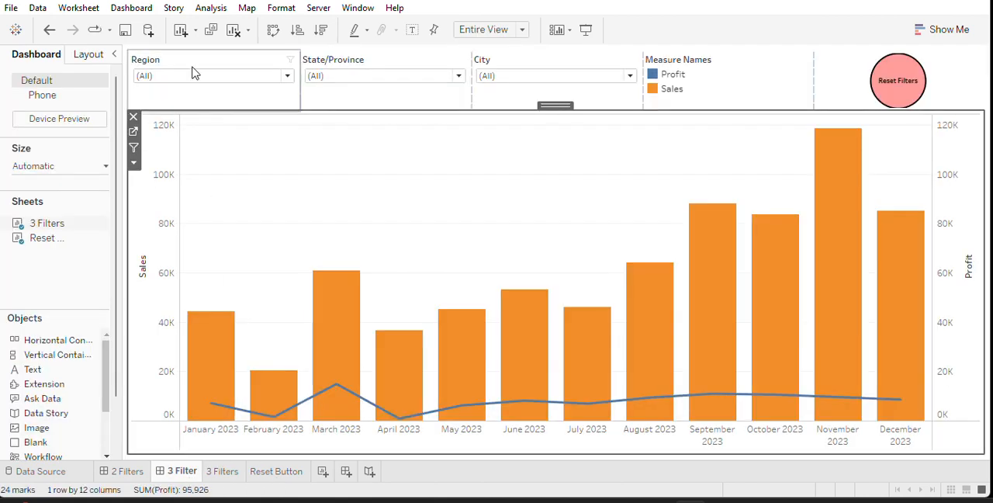
left_click(390, 66)
right_click(389, 66)
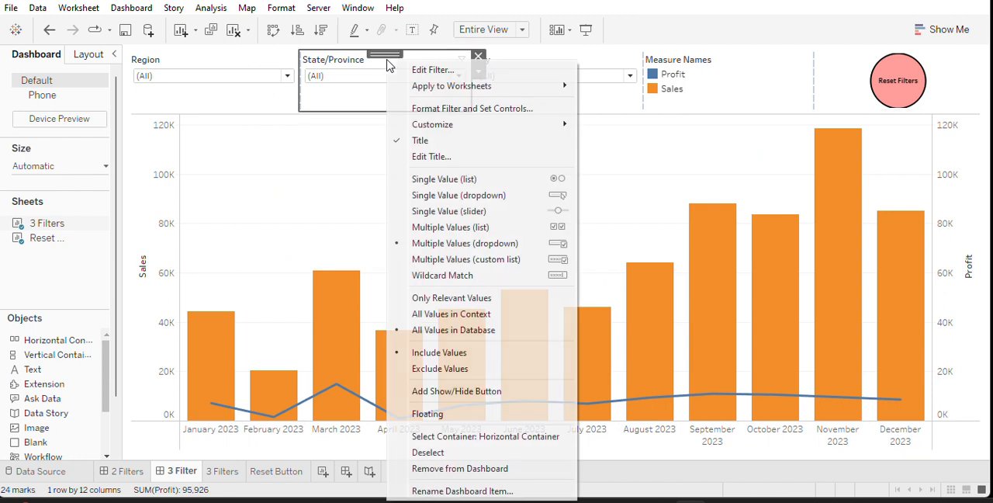
left_click(457, 314)
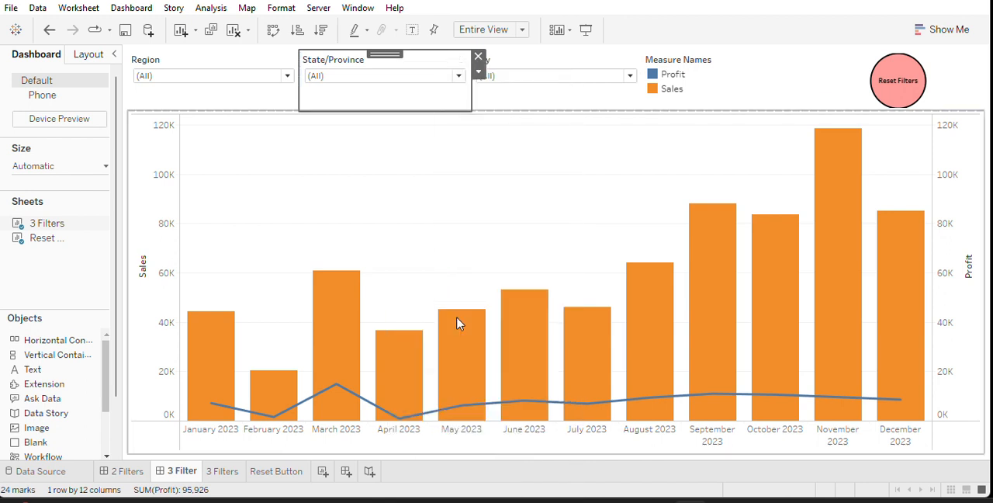
Set the City filter on the 3 Filter dashboard to show Only Relevant Values.
left_click(548, 61)
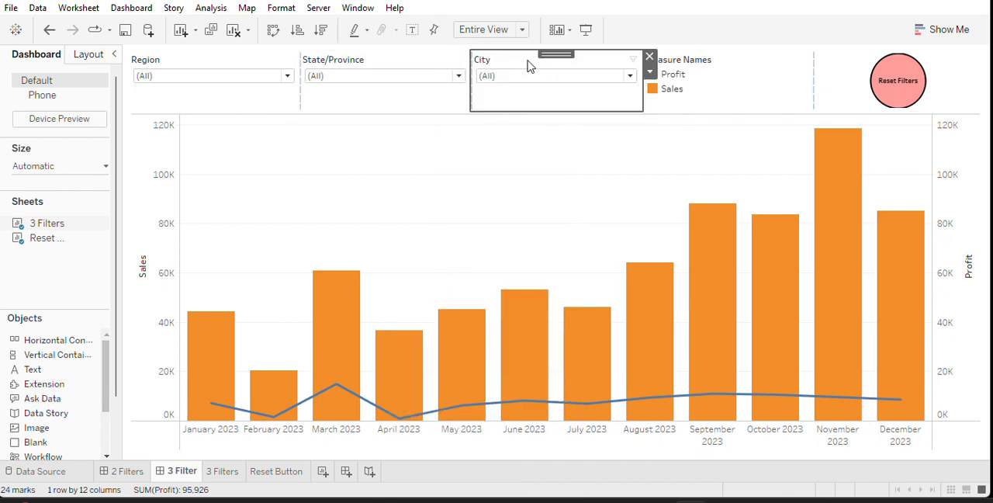
right_click(527, 66)
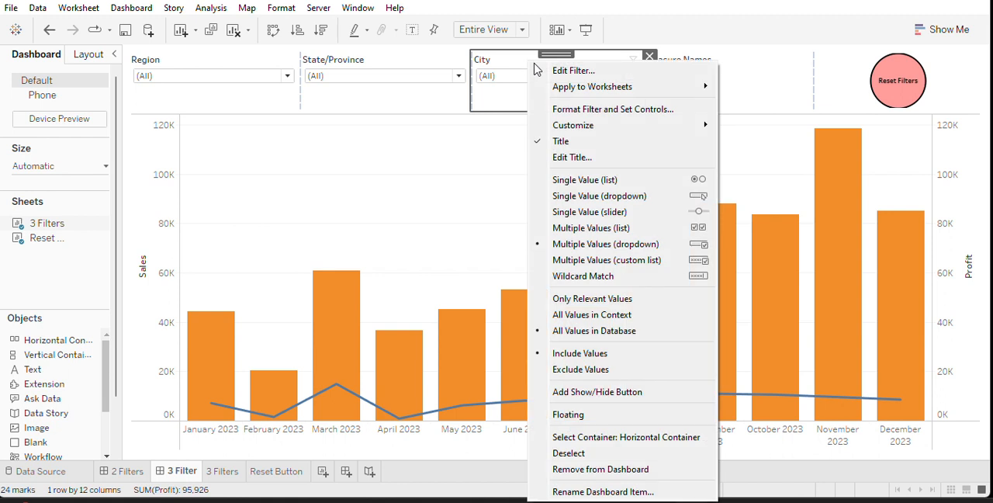
left_click(633, 305)
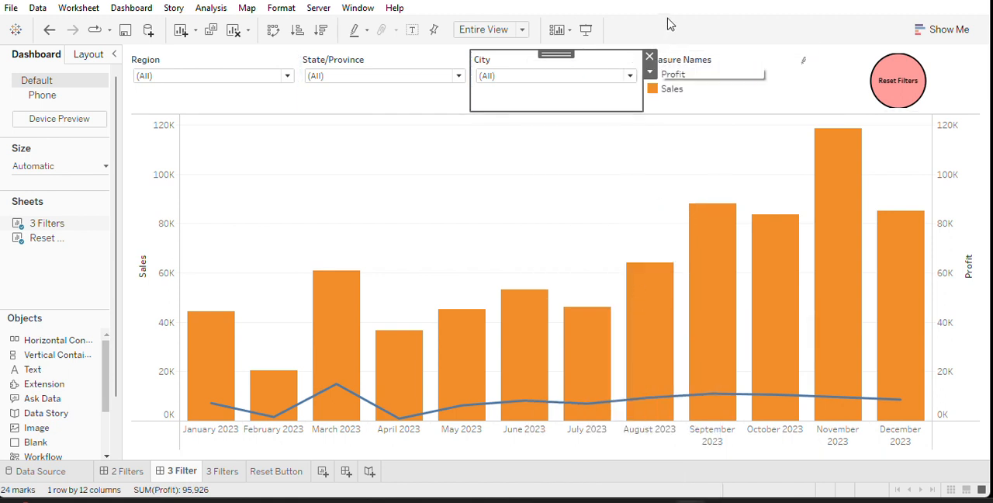
Filter the 3 Filter dashboard's Region to Central only.
left_click(163, 77)
left_click(144, 90)
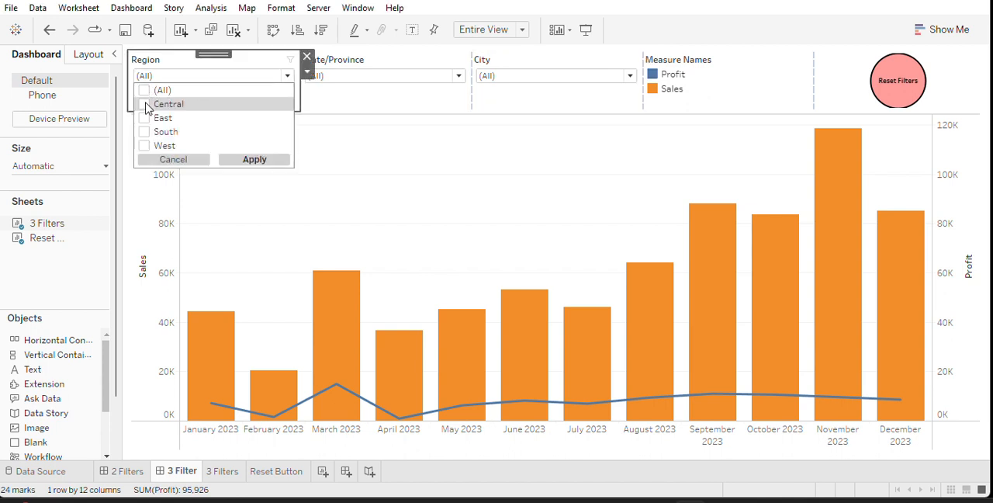
left_click(145, 104)
left_click(253, 160)
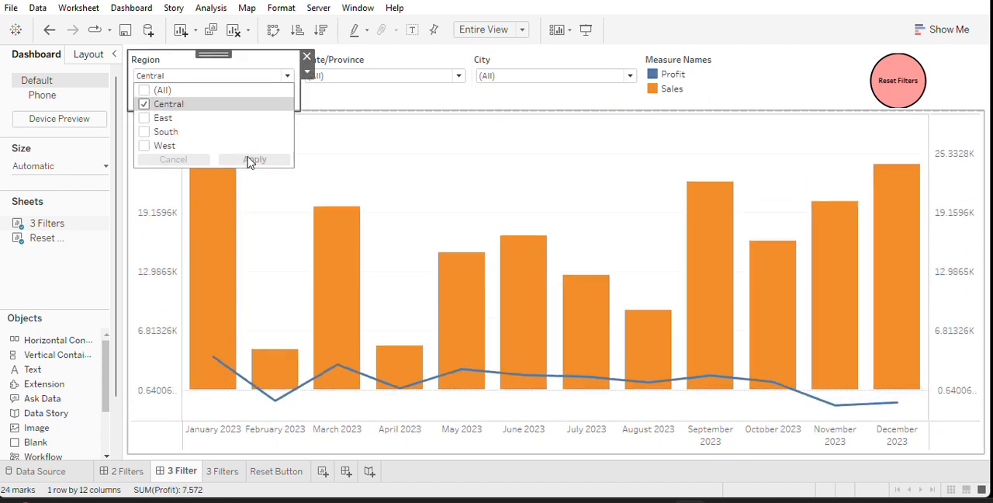
Filter State/Province to Illinois only on the 3 Filter dashboard.
left_click(378, 77)
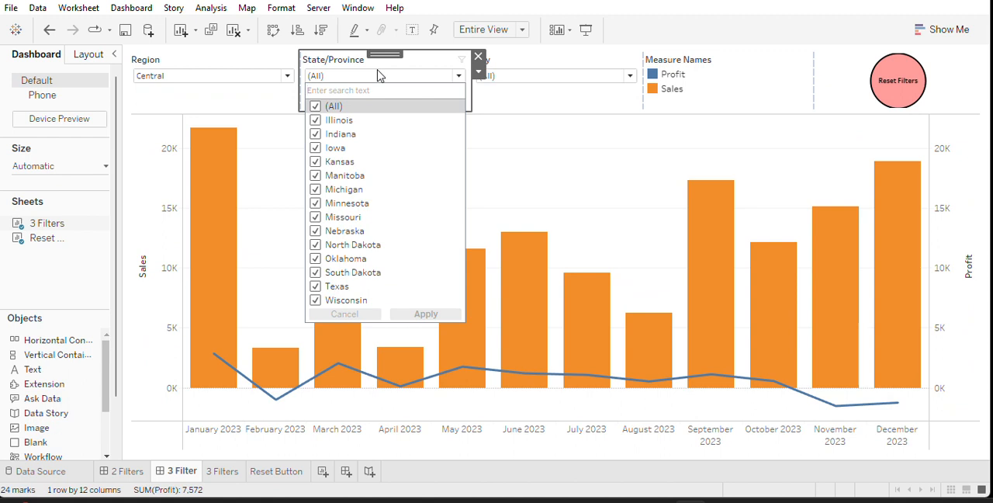
left_click(316, 108)
left_click(316, 120)
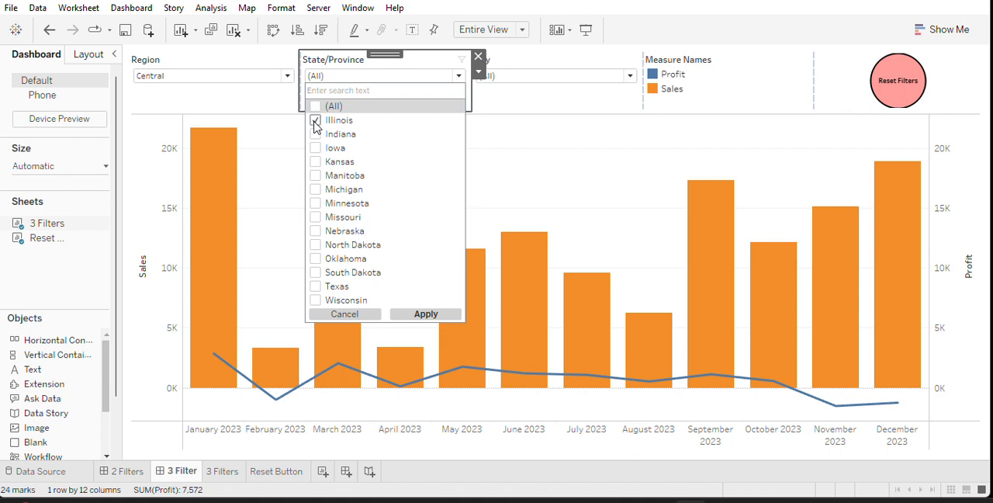
left_click(427, 314)
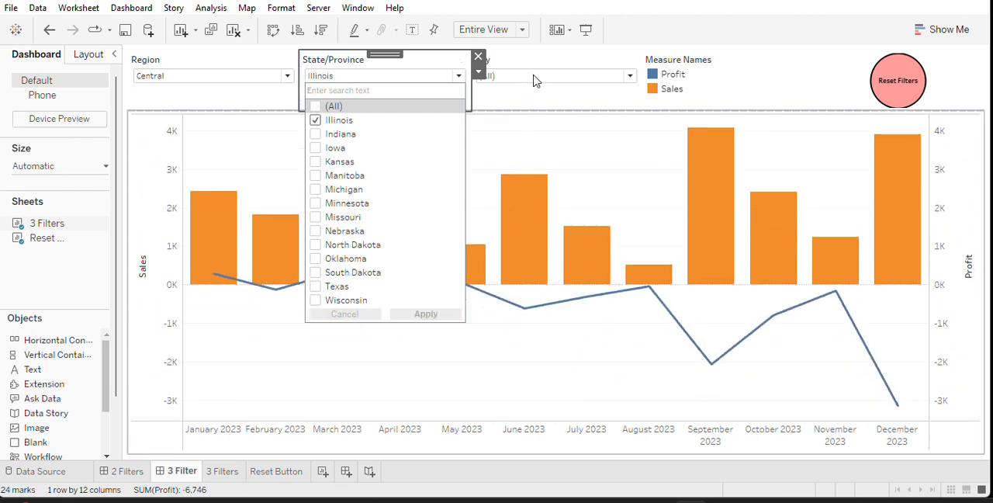
Filter City to Bolingbrook only on the 3 Filter dashboard.
left_click(536, 78)
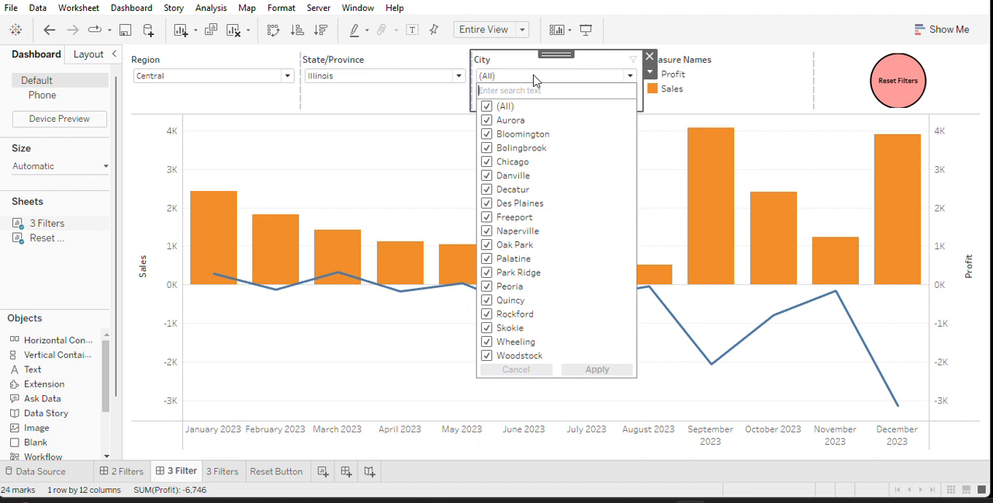
left_click(486, 107)
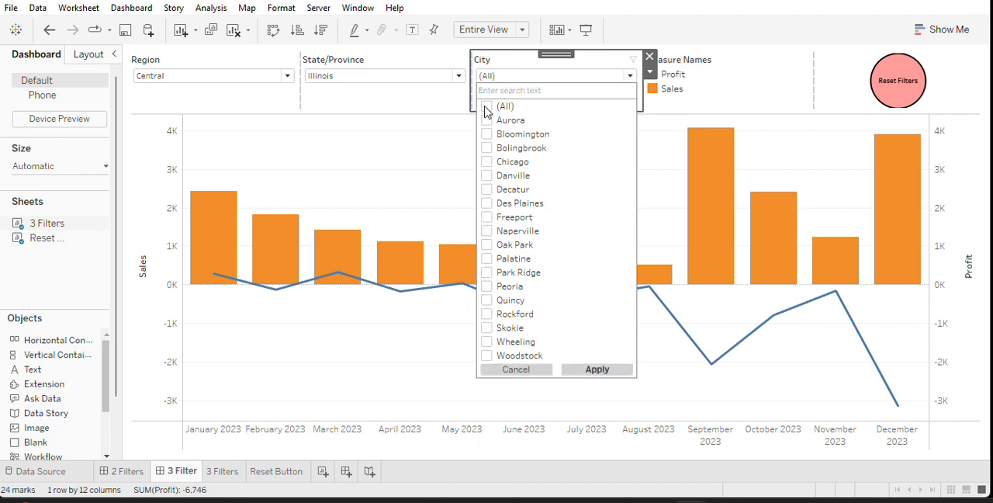
left_click(487, 147)
left_click(612, 372)
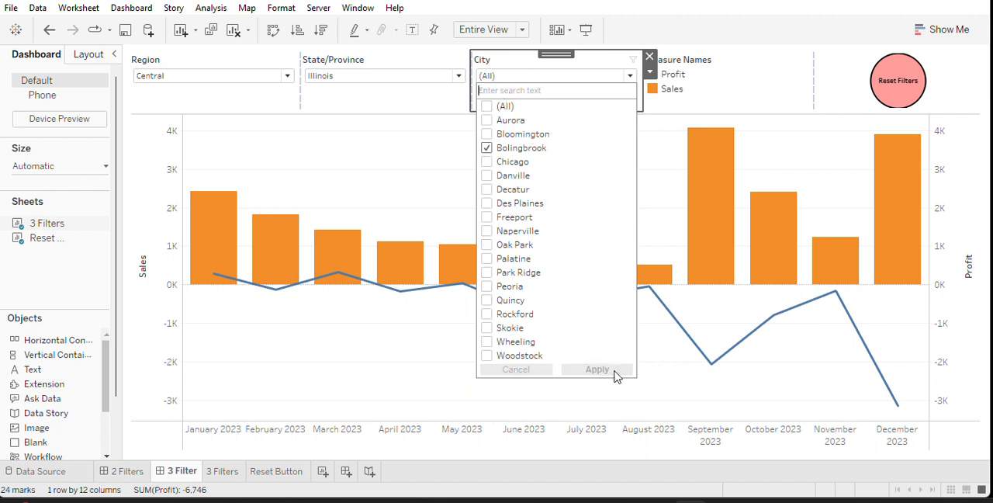
left_click(755, 39)
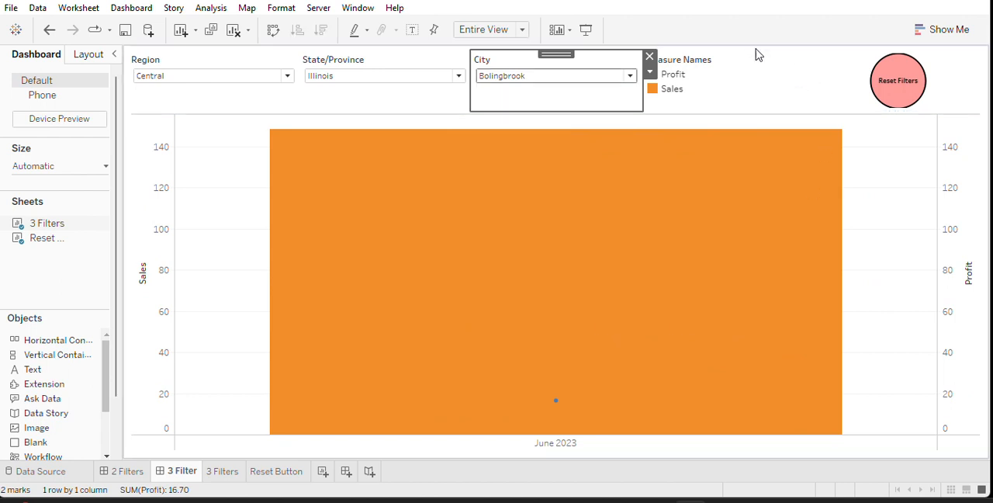
Reset the Region, State/Province and City filters using the dashboard's Reset Filters mark.
left_click(902, 101)
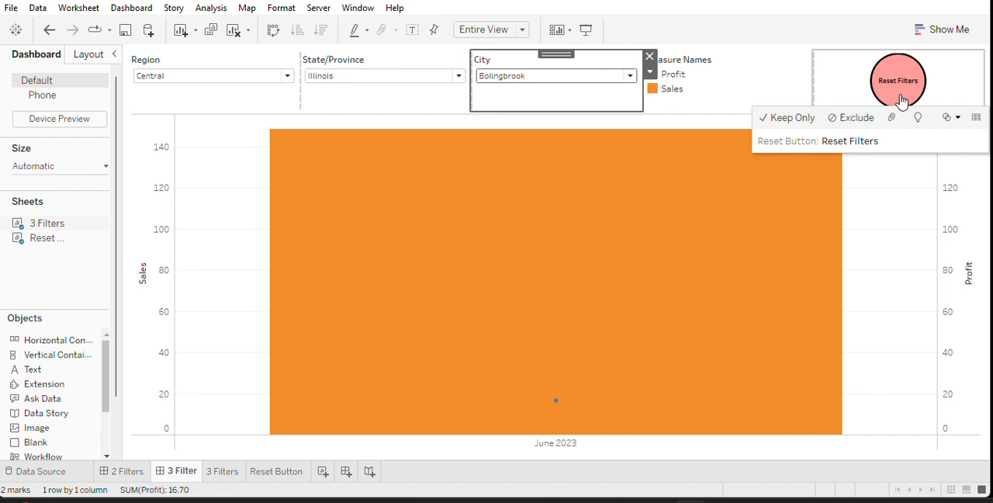
left_click(902, 101)
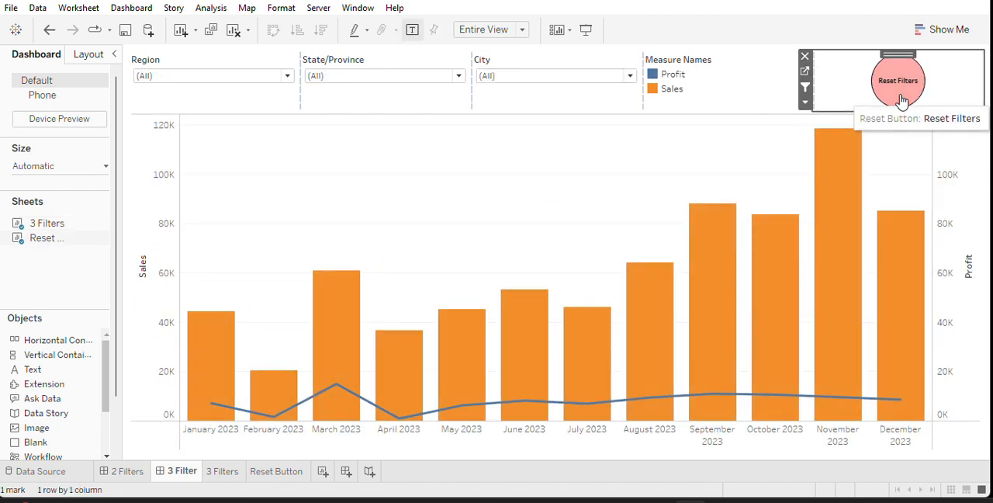